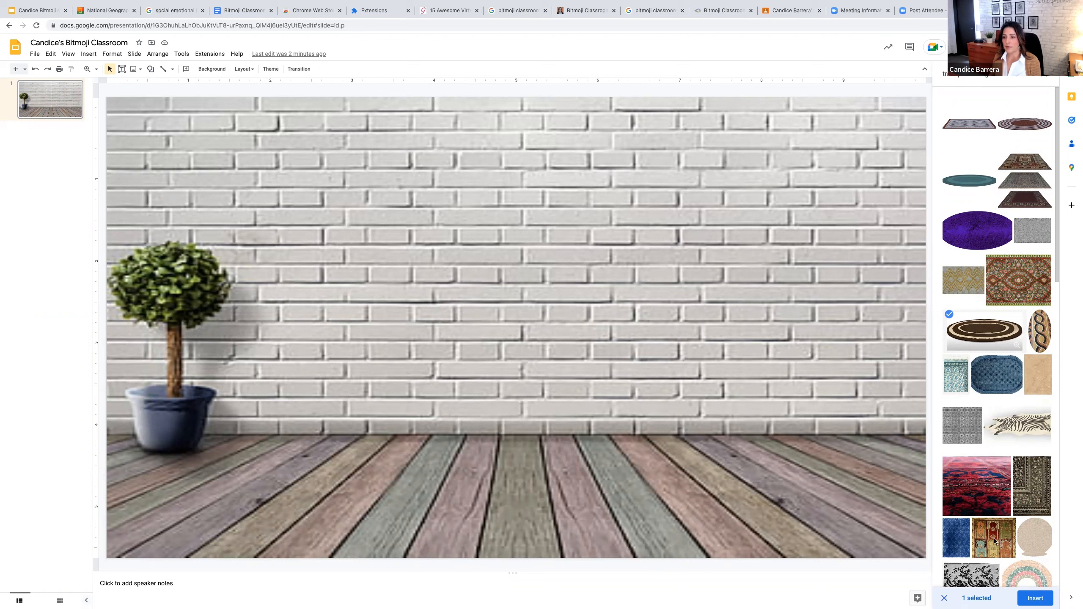
Insert the selected brown oval rug image into the slide and shrink it to about 6 inches wide
click(1035, 599)
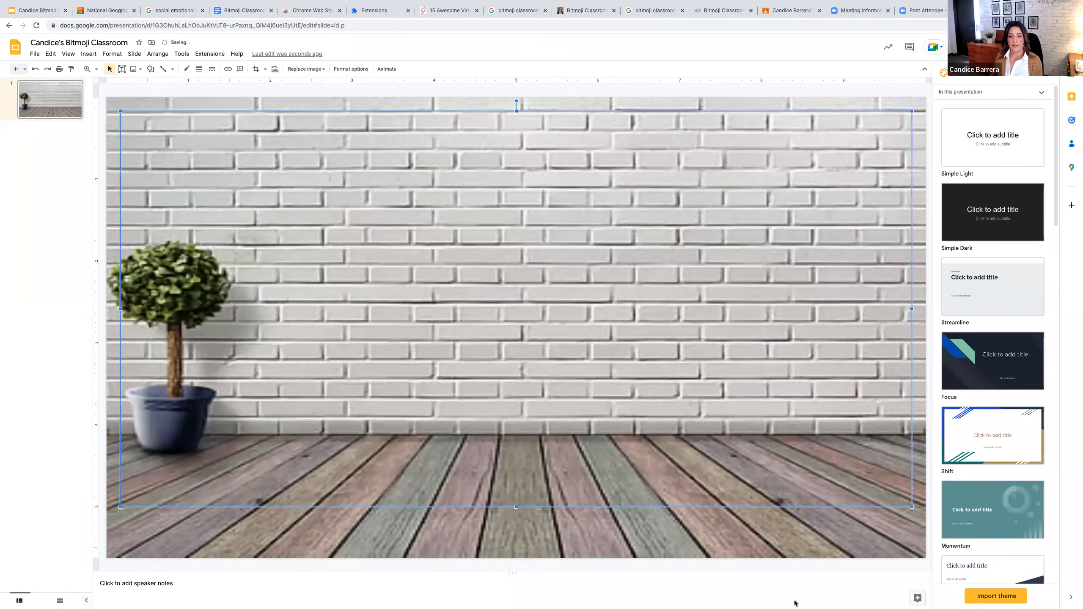
mouse_move(815, 602)
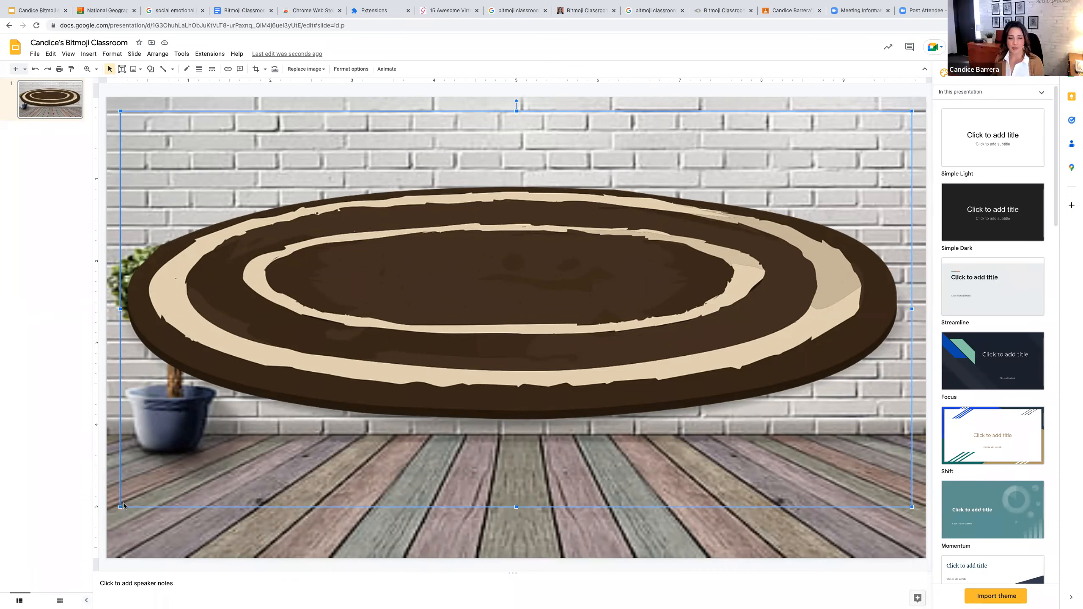
drag(166, 480, 221, 468)
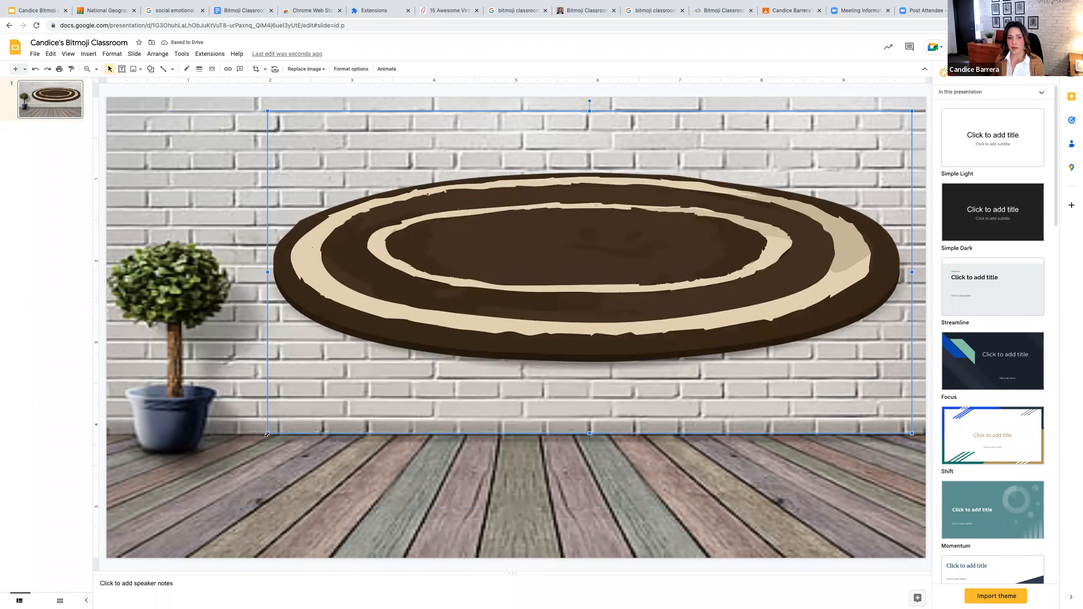
drag(326, 395, 421, 357)
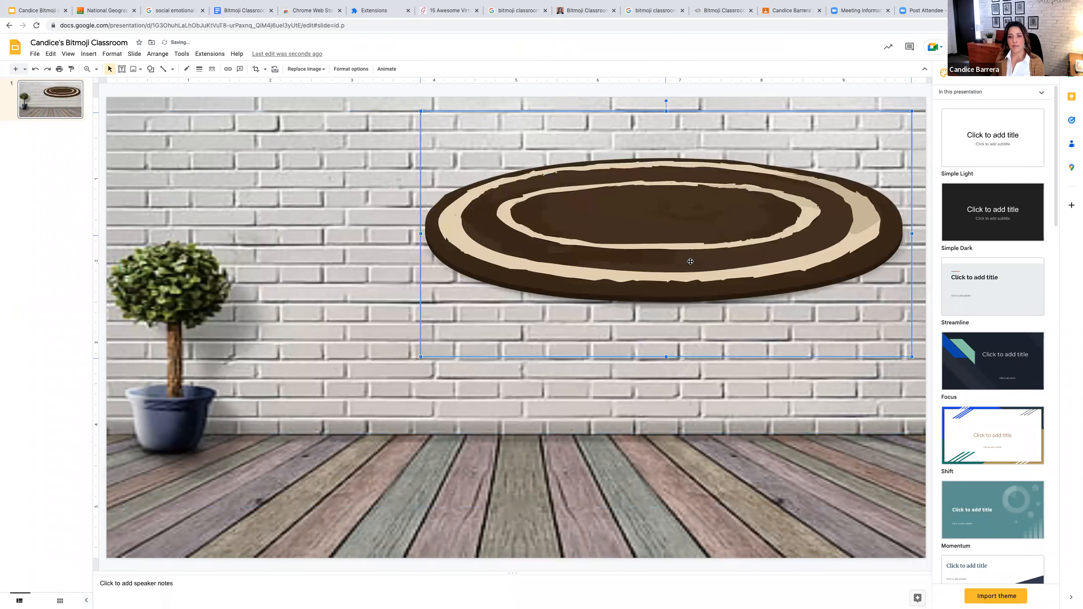
Move the rug down onto the wooden floor near the slide's centre and shrink it slightly further
drag(679, 204, 635, 302)
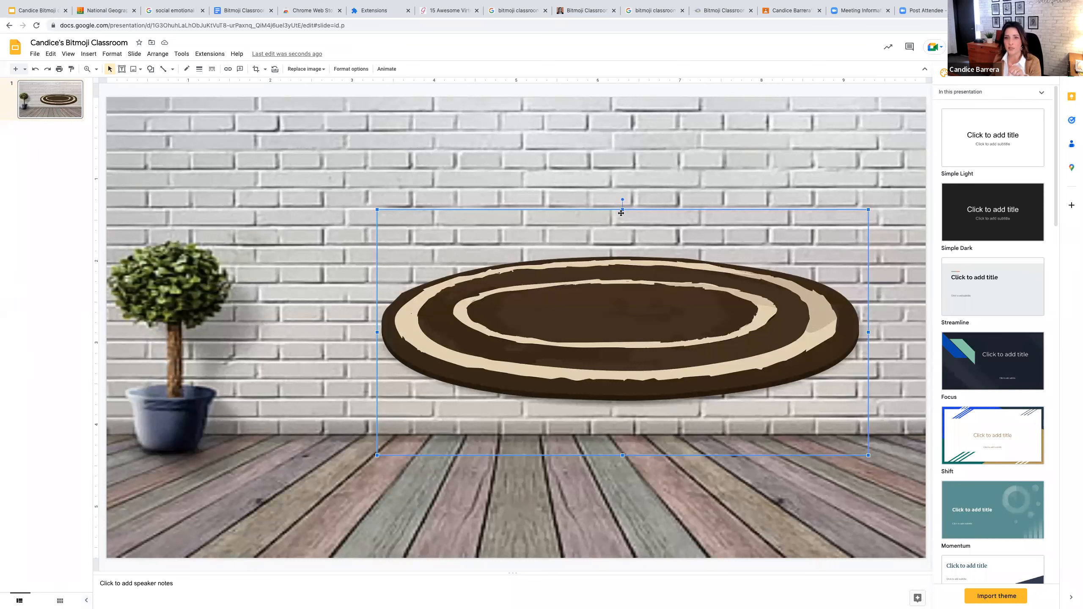
drag(623, 213, 537, 337)
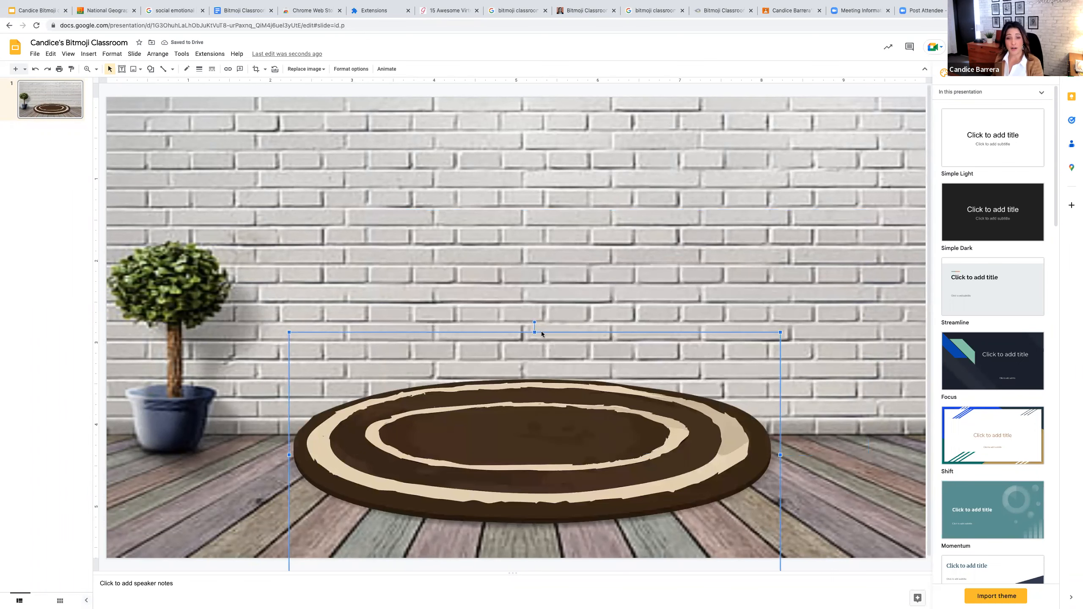
drag(418, 328, 404, 363)
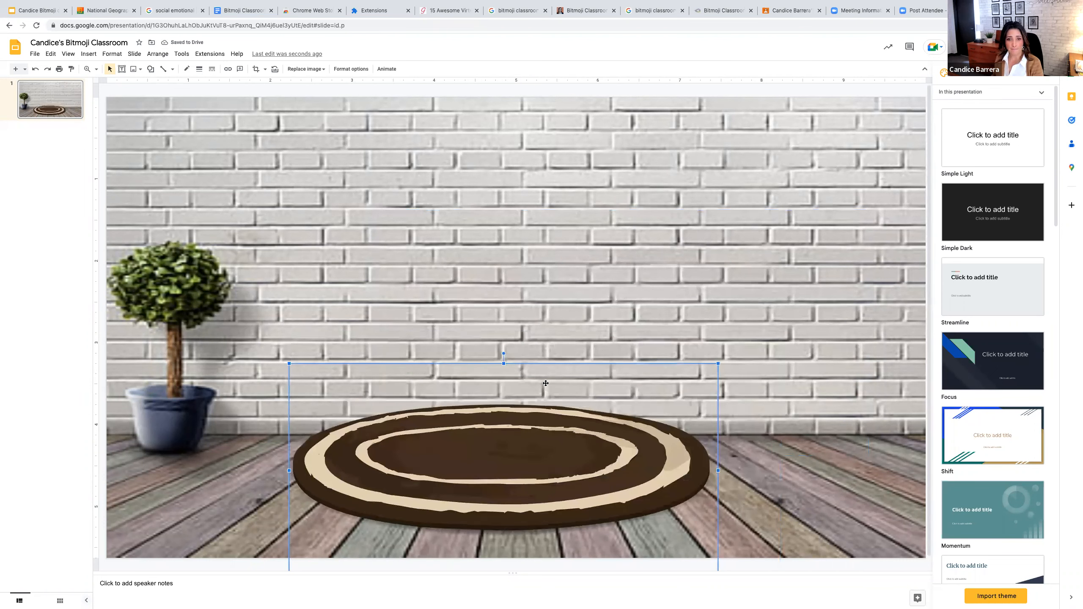
drag(550, 375, 530, 394)
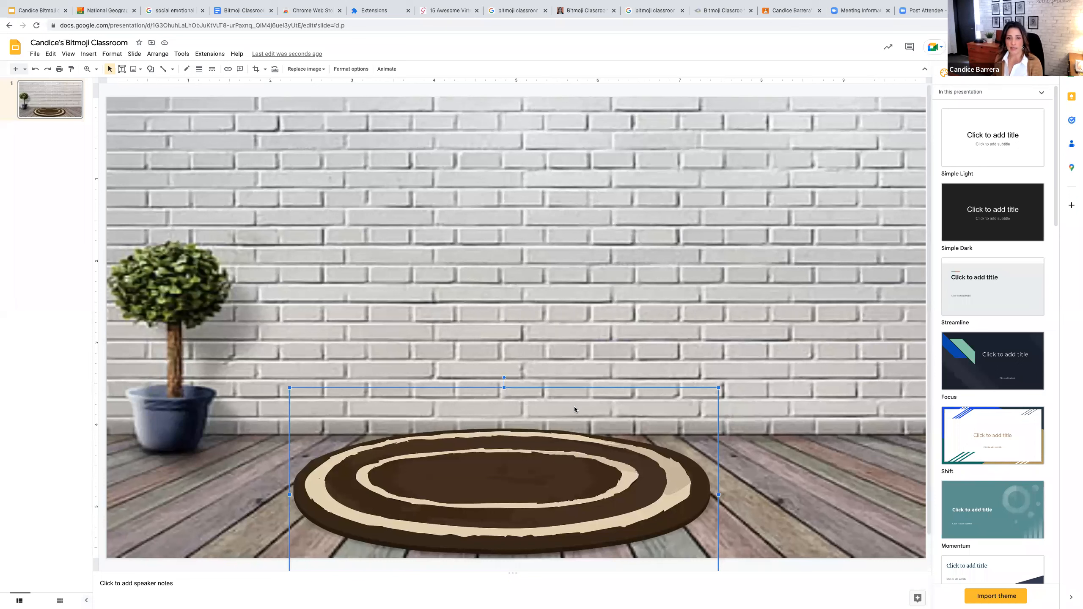
Crop the empty area above the rug so the image frame ends just above its upper edge
double_click(531, 394)
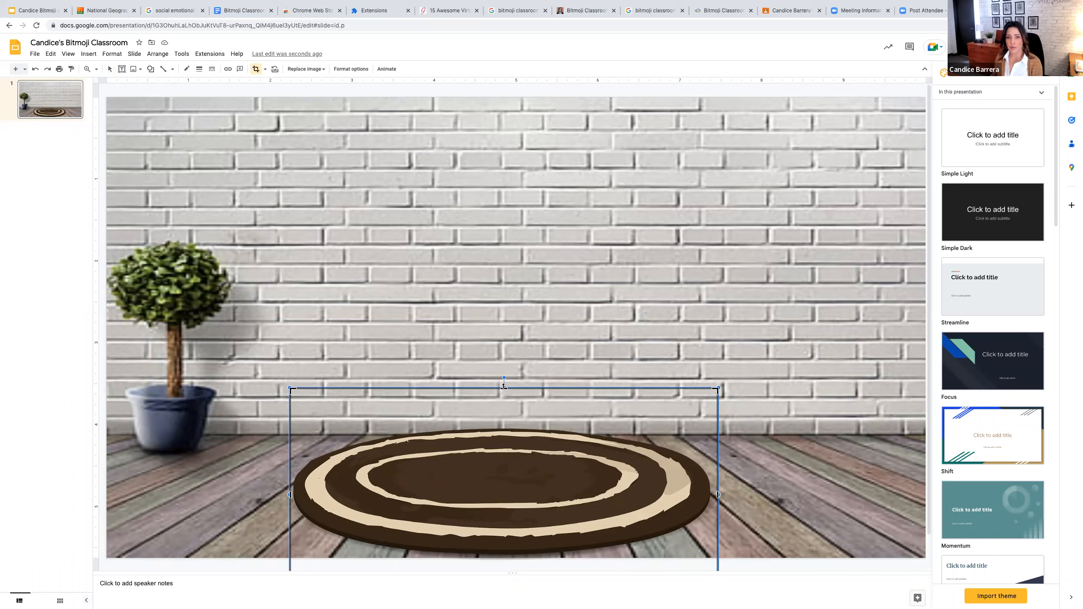
drag(504, 390, 513, 423)
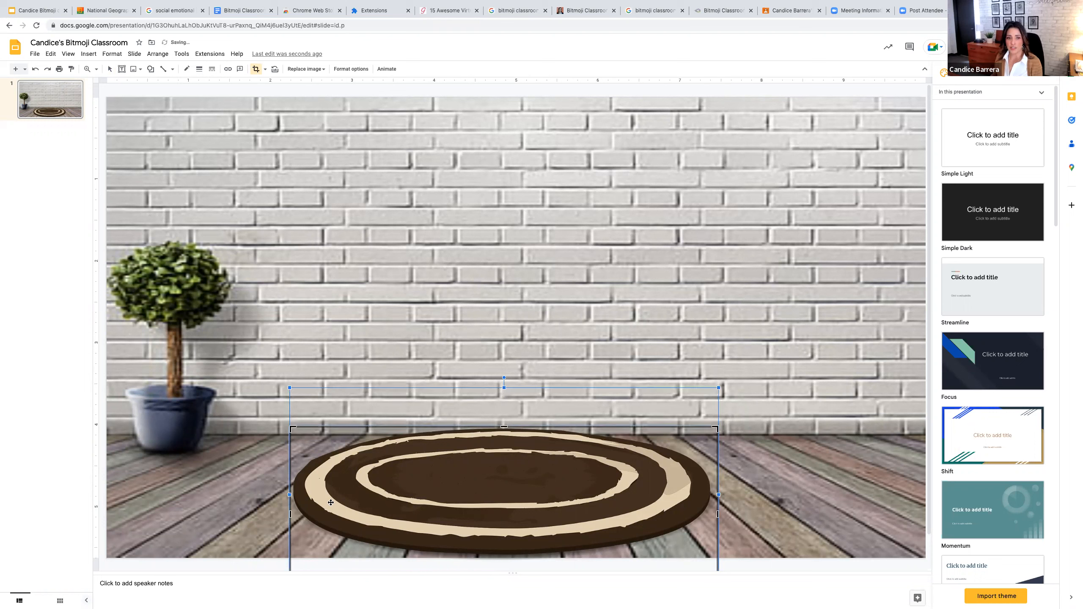
click(824, 494)
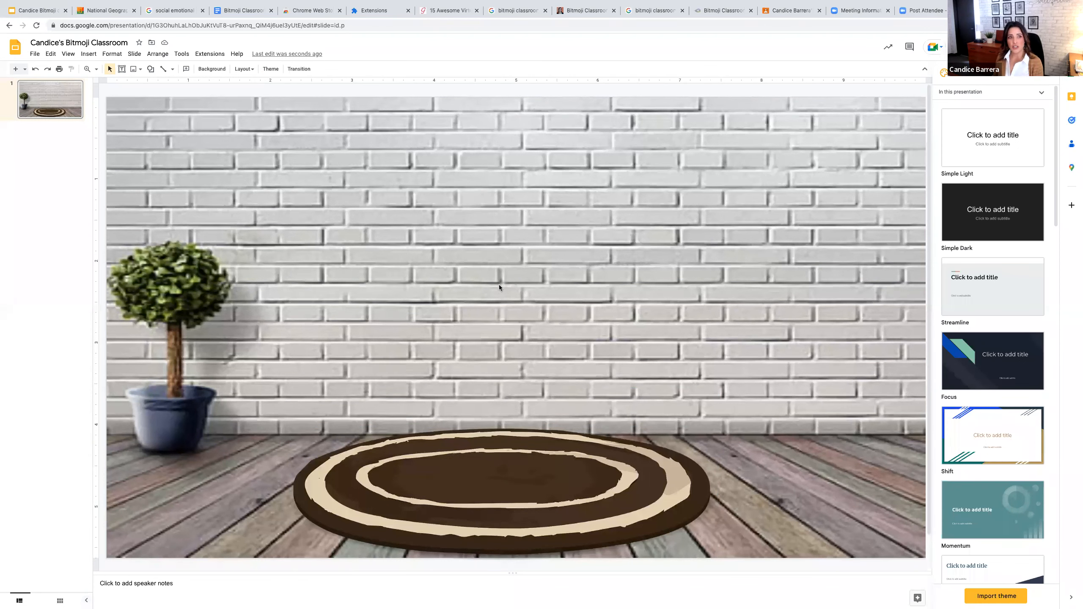
click(163, 57)
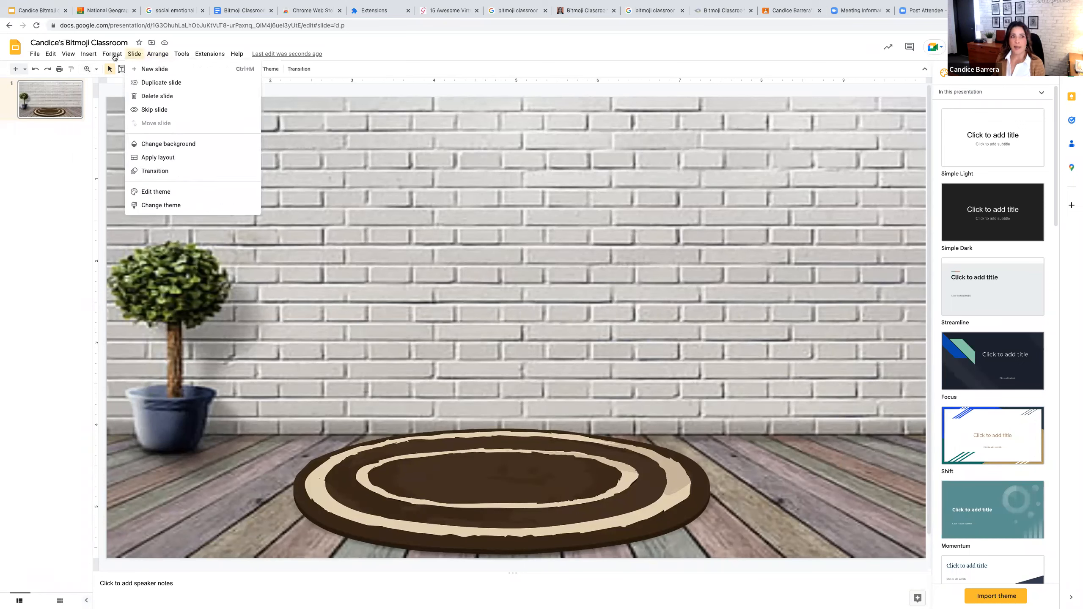
click(114, 55)
click(113, 56)
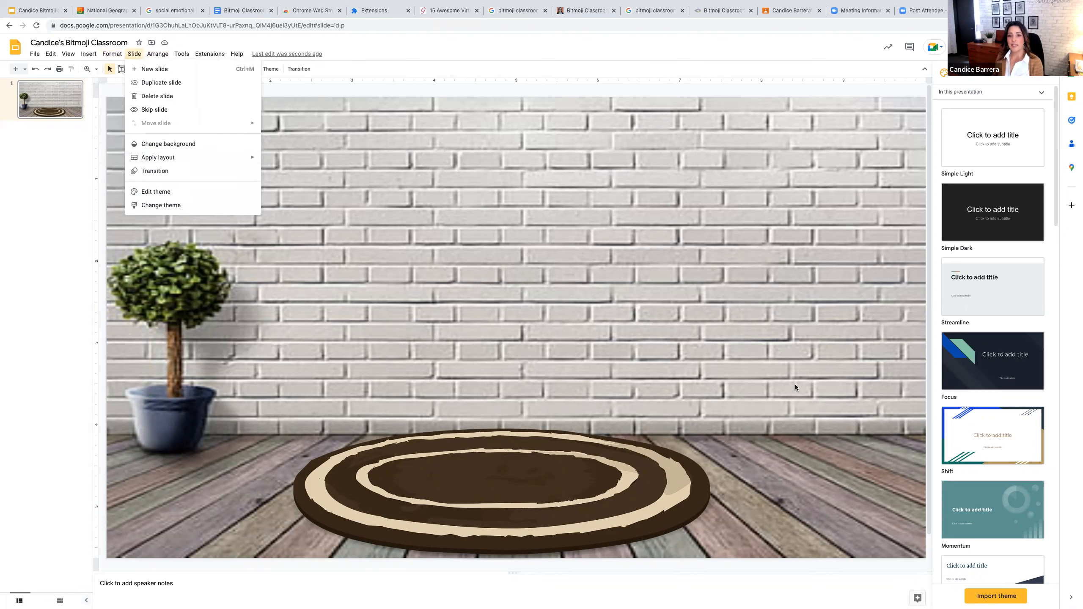
click(787, 409)
Recolor the rug image on the floor with the olive green preset
click(500, 489)
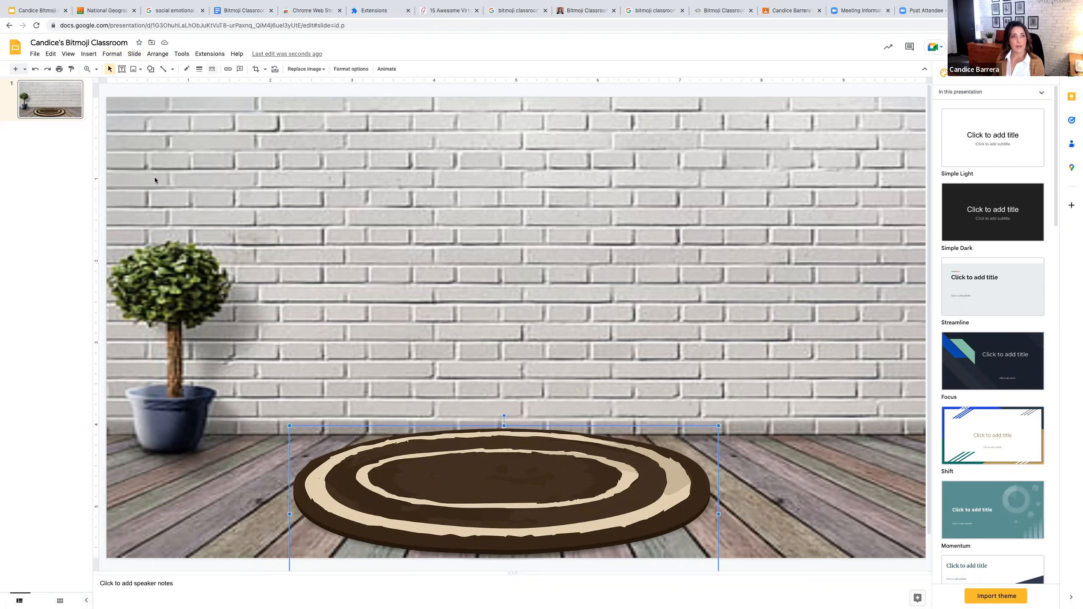
click(112, 54)
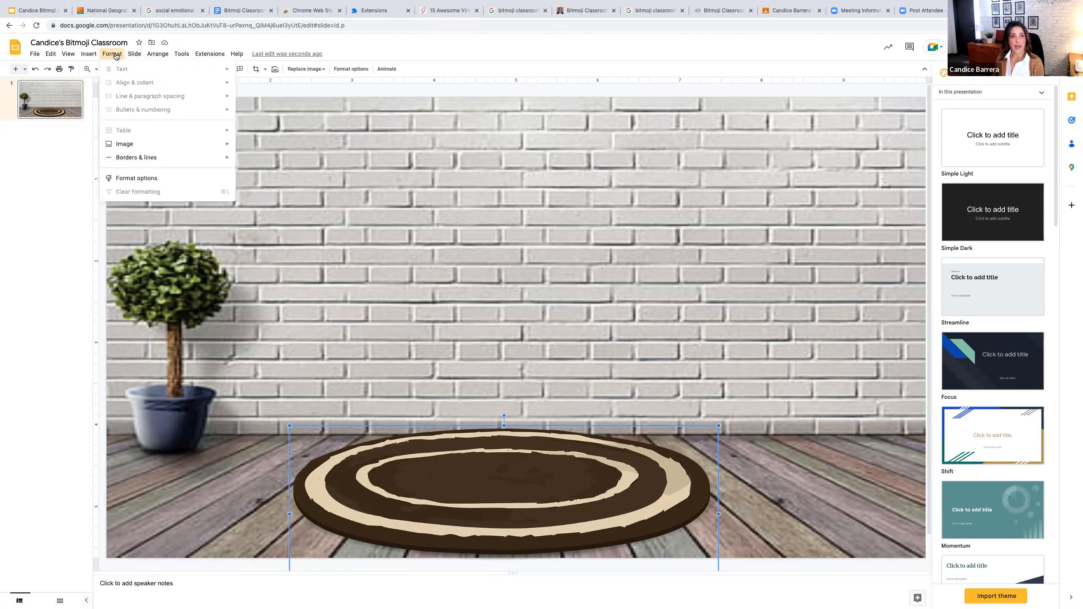
click(129, 180)
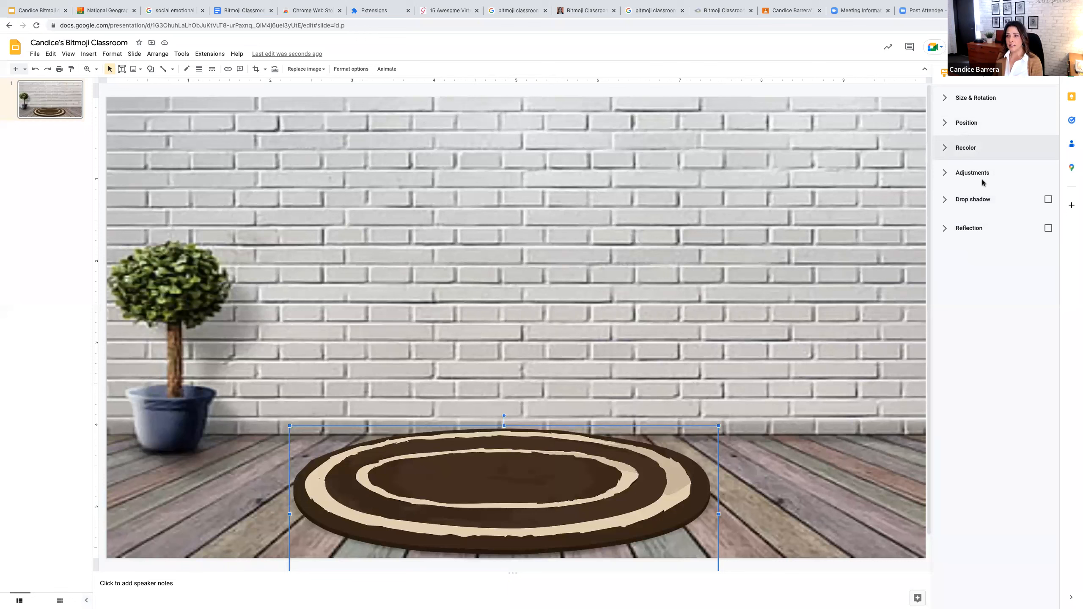
click(966, 148)
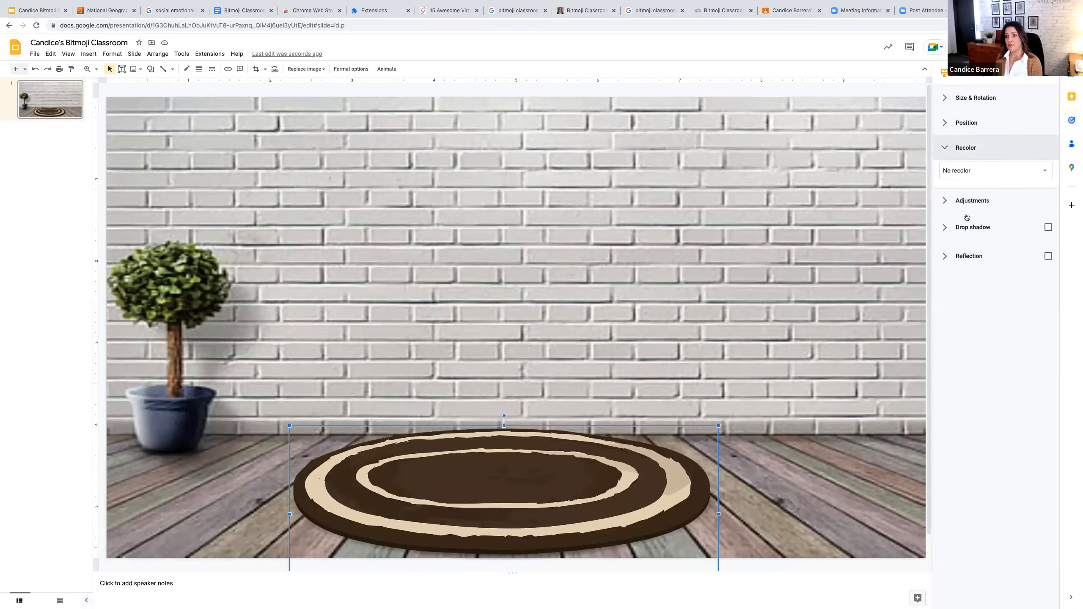
click(989, 170)
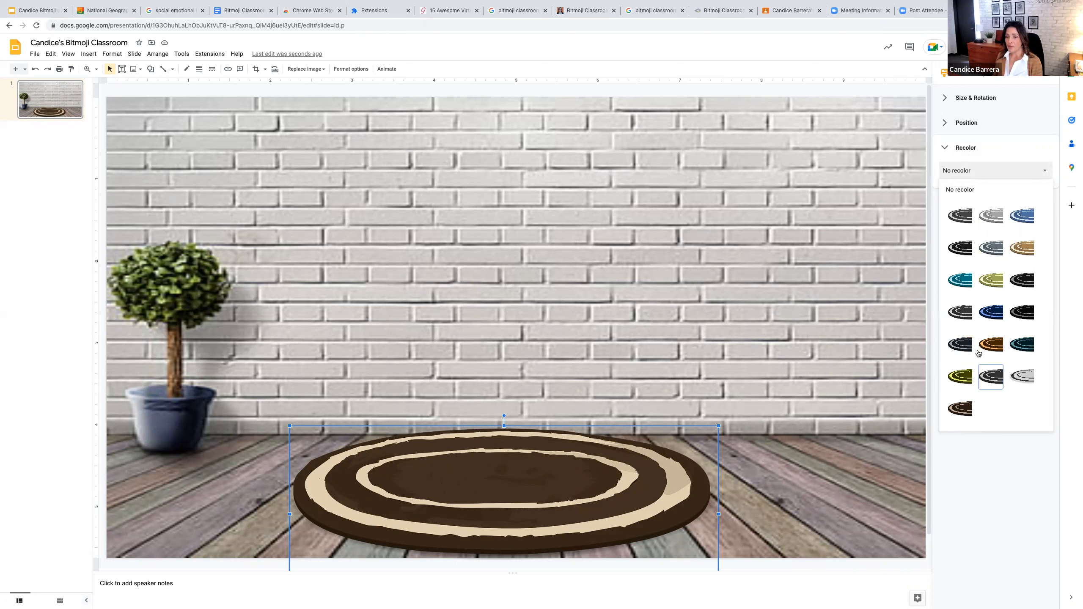
click(992, 282)
click(890, 546)
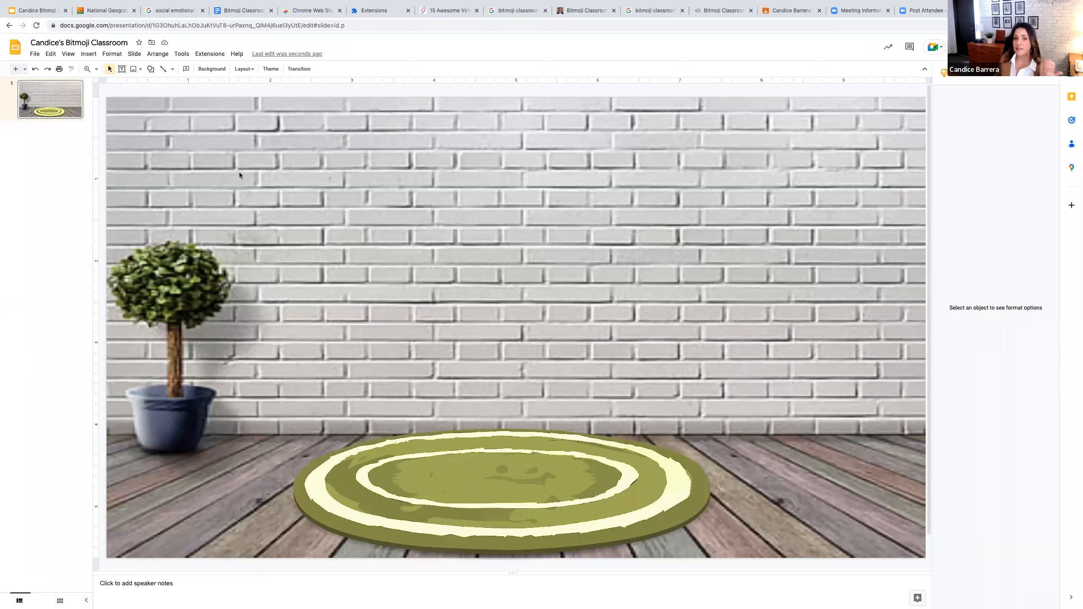
Search web images for "transparent white board" and insert the green chalkboard on a wooden easel into the slide
click(90, 55)
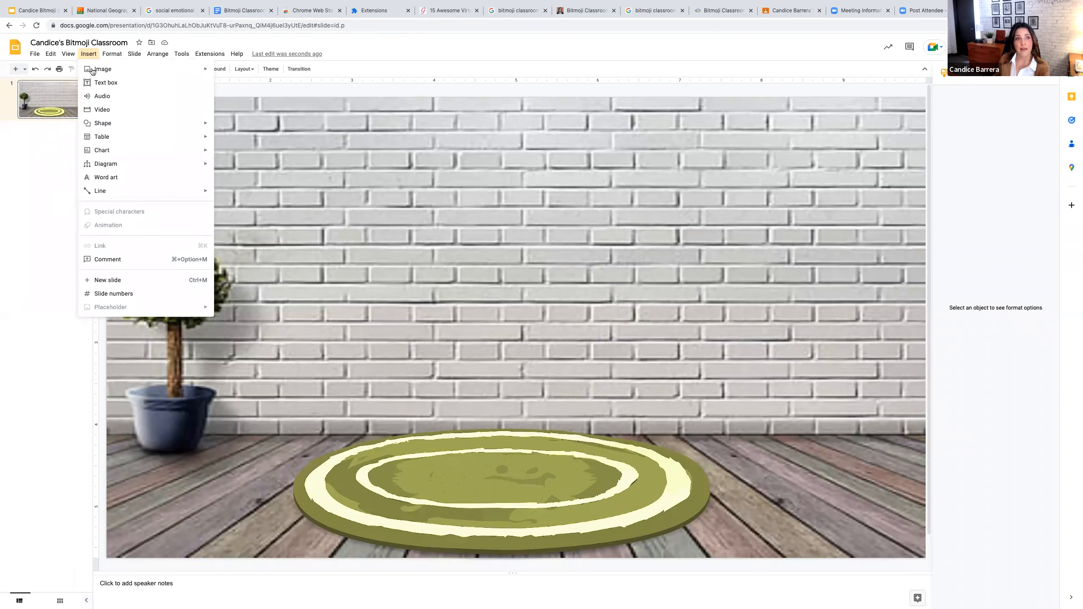
mouse_move(92, 71)
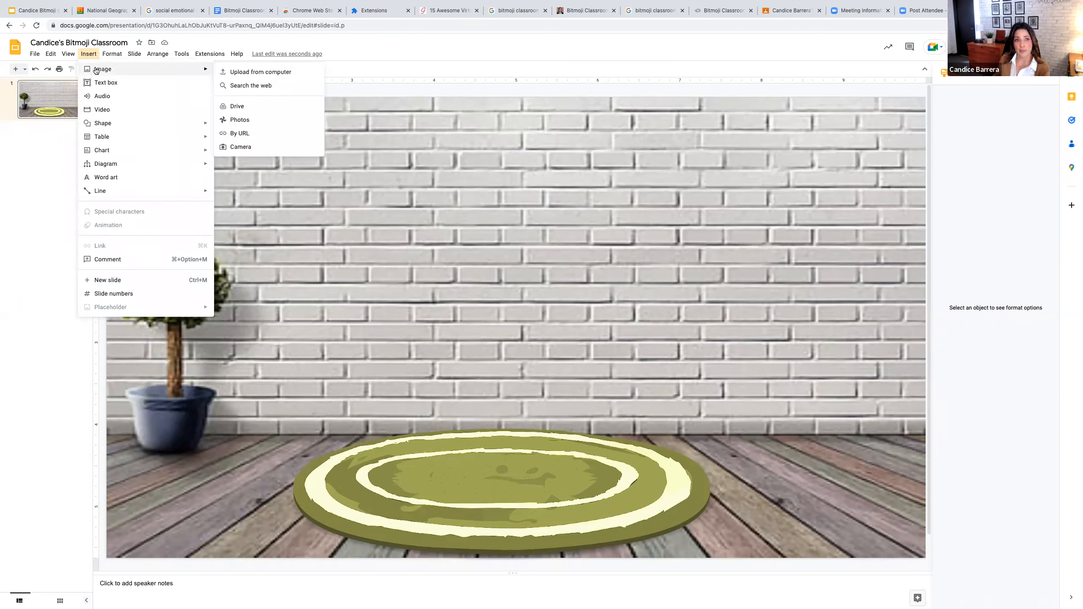
click(274, 87)
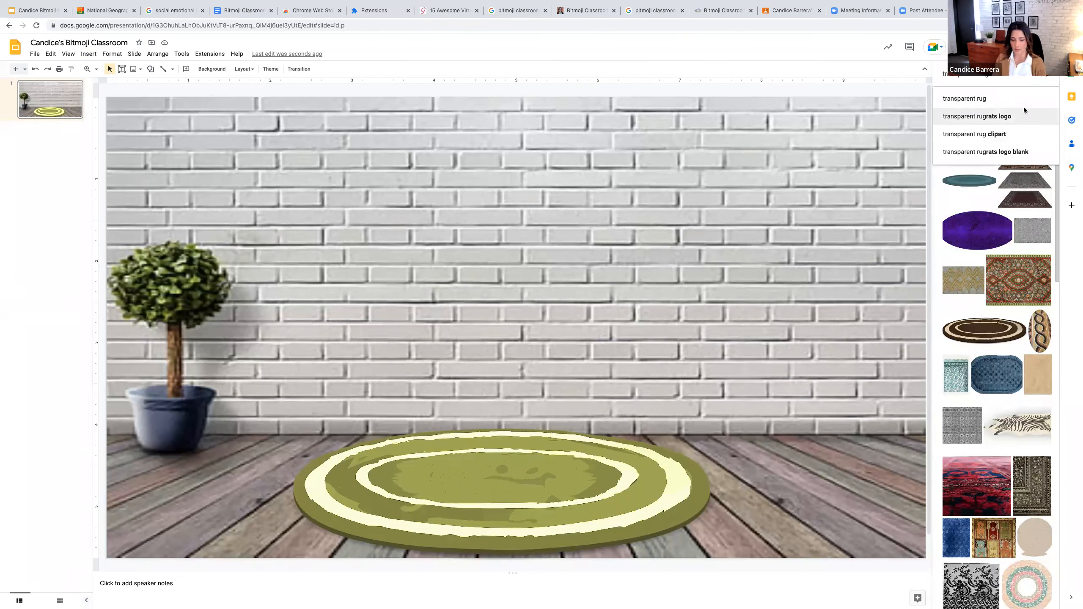
key(BackSpace)
key(BackSpace)
key(BackSpace)
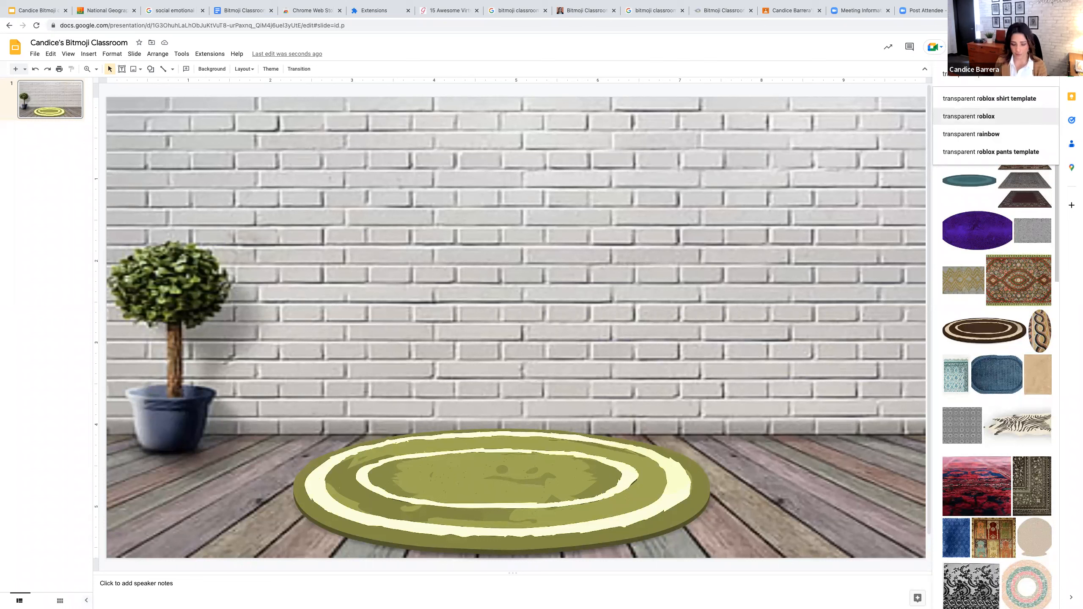
text(whit)
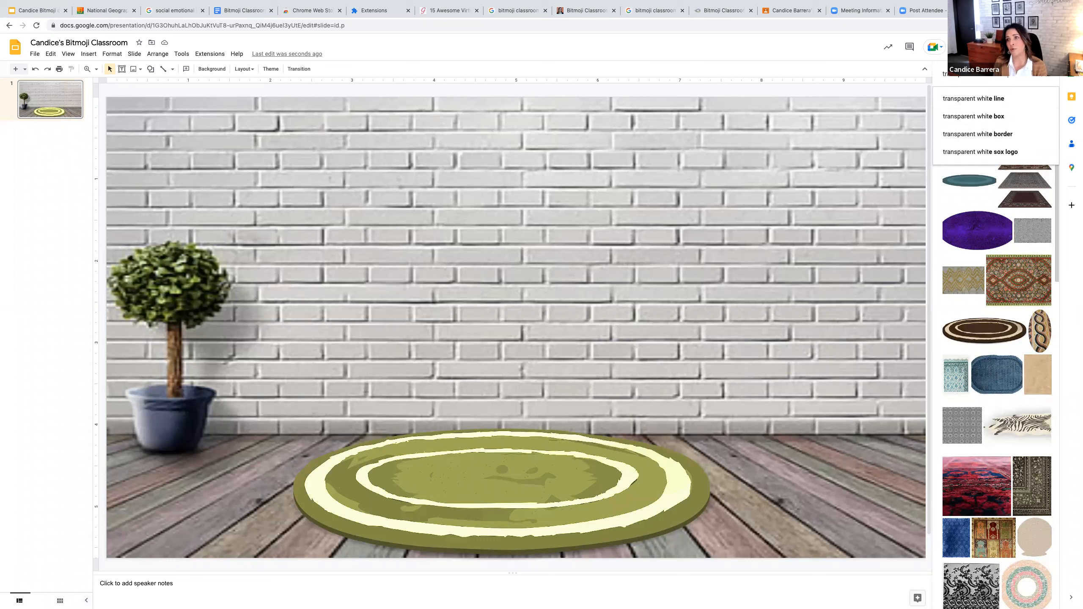
text(e board)
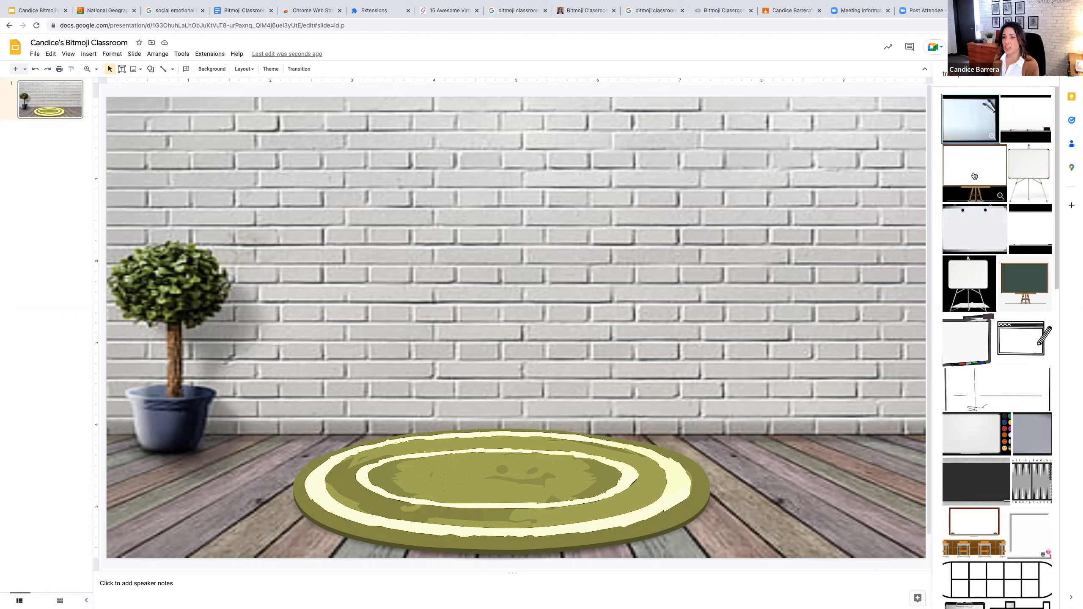
click(1030, 286)
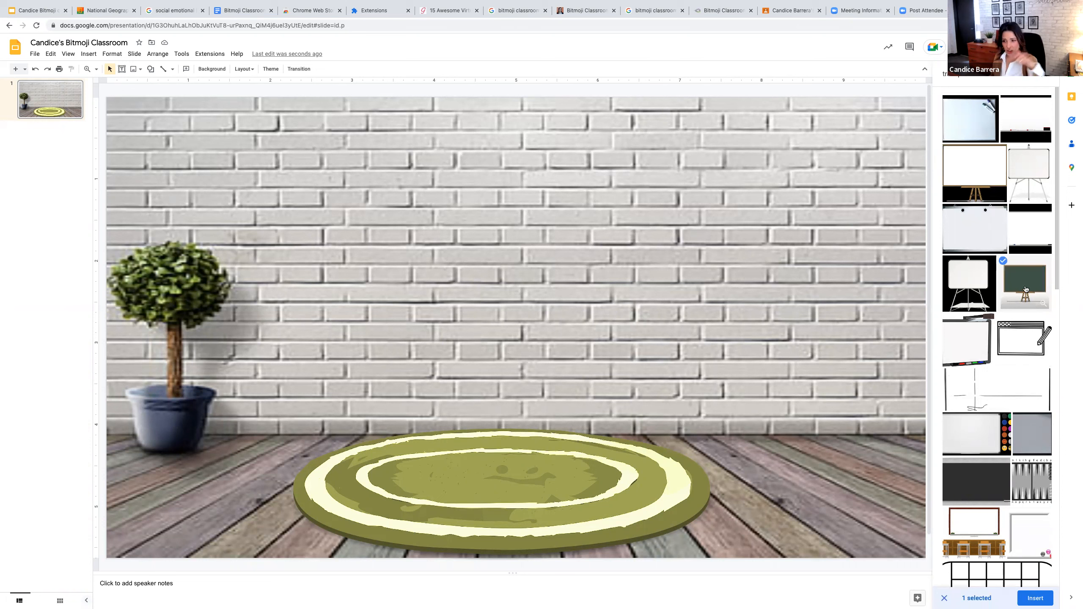
click(1035, 597)
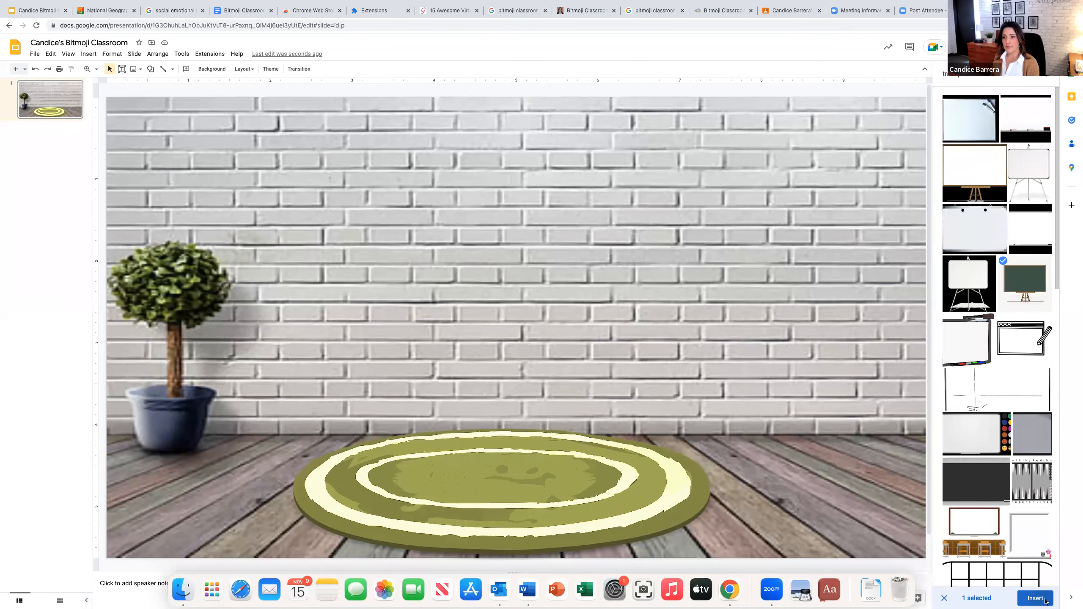